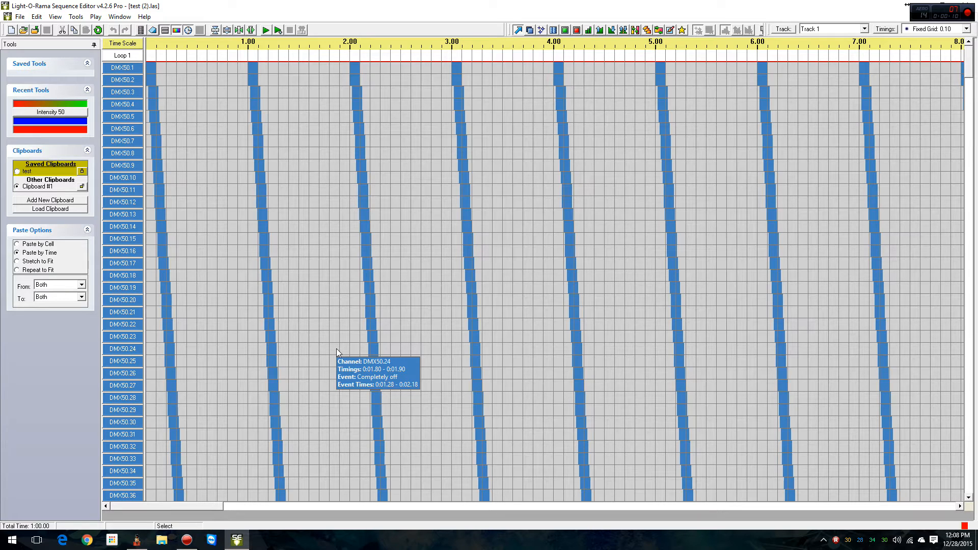
# Step: Examine the blue fade patterns across the DMX50 channels, then the channel settings of DMX50.512 at the end of the list
pyautogui.scroll(-11, 337, 348)
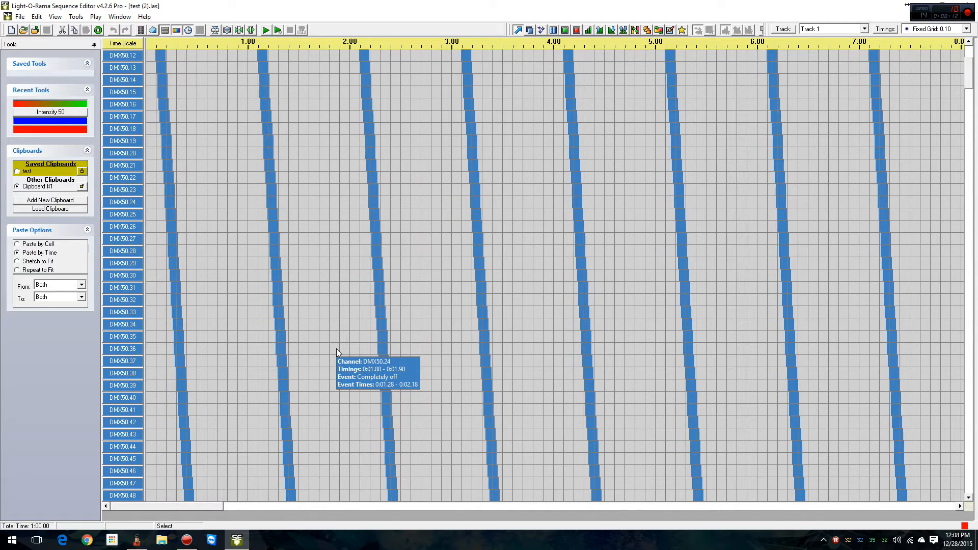
pyautogui.scroll(-15, 314, 327)
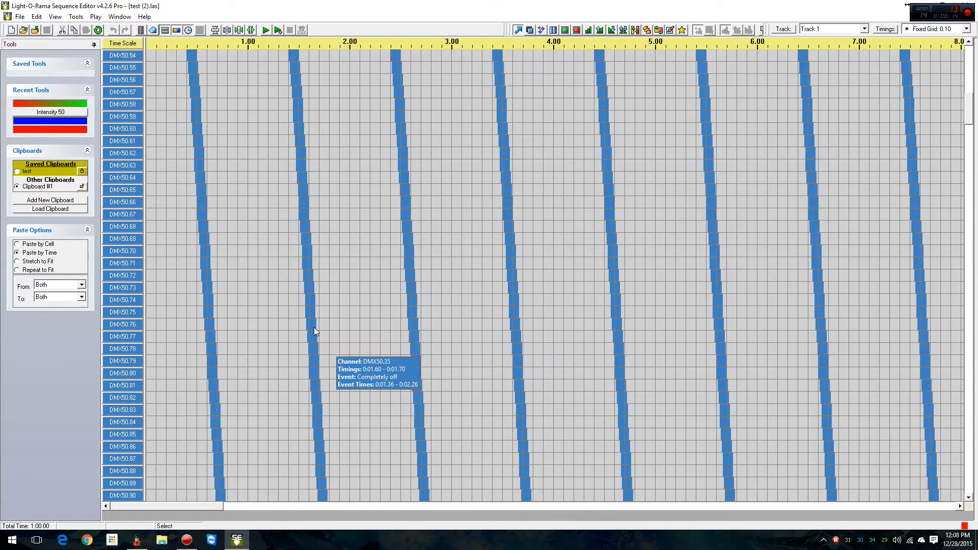
pyautogui.scroll(-20, 314, 327)
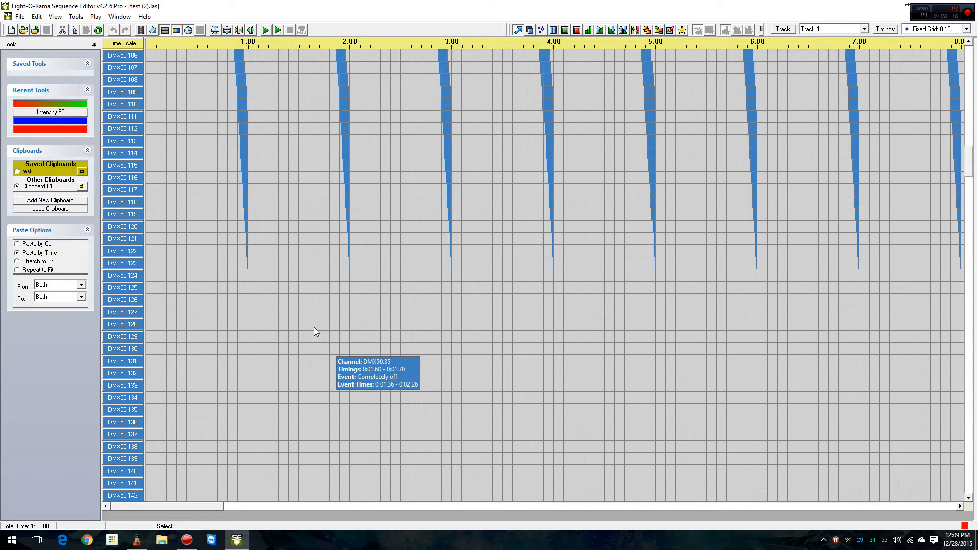
pyautogui.scroll(-18, 314, 327)
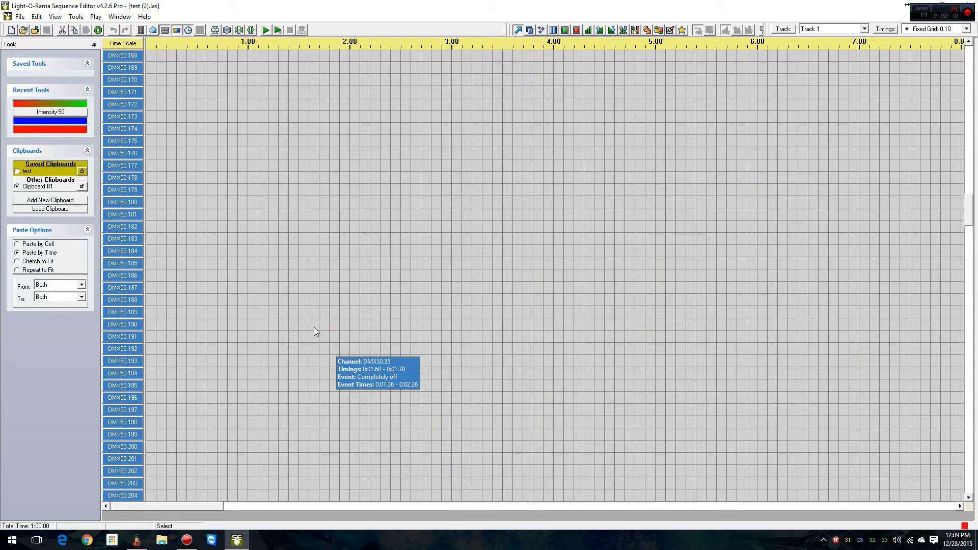
pyautogui.scroll(-5, 314, 327)
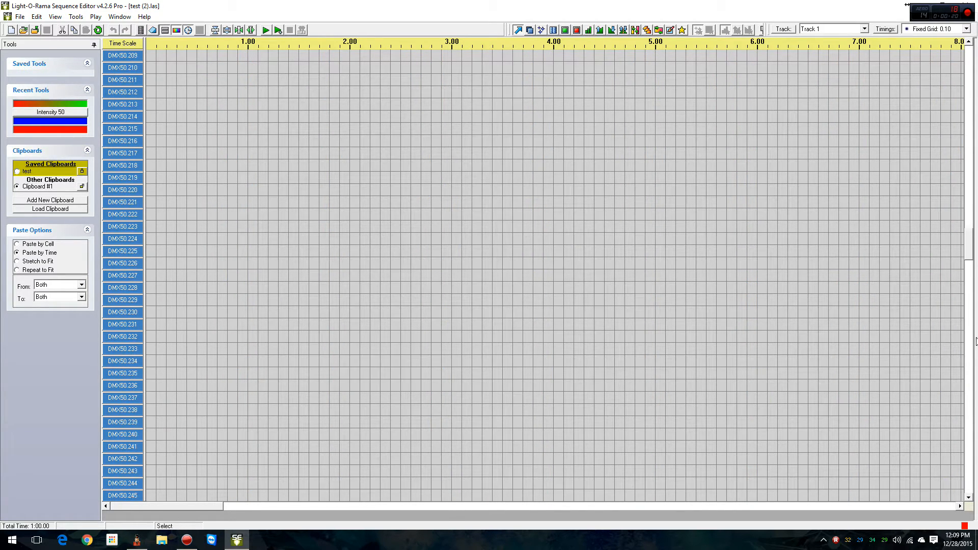
pyautogui.moveTo(969, 246); pyautogui.dragTo(969, 495)
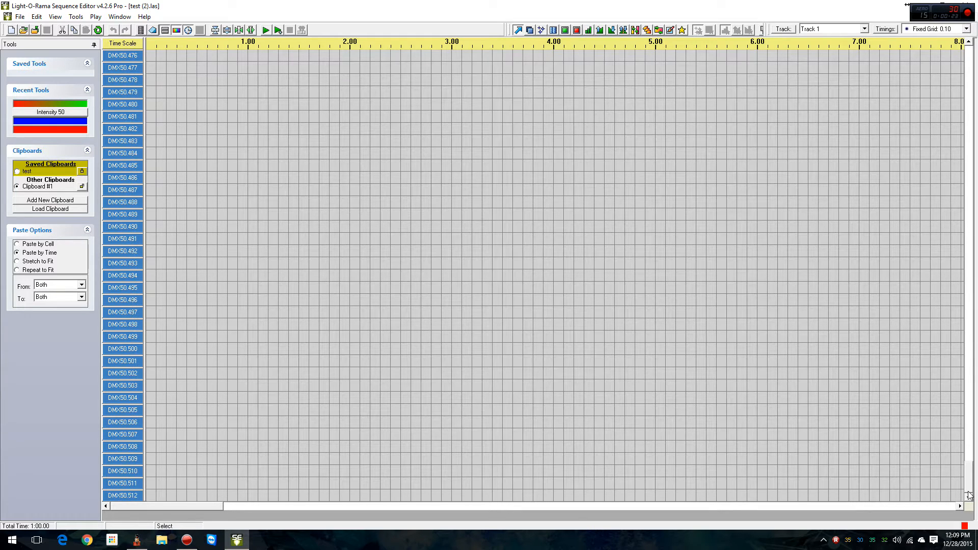
pyautogui.doubleClick(138, 496)
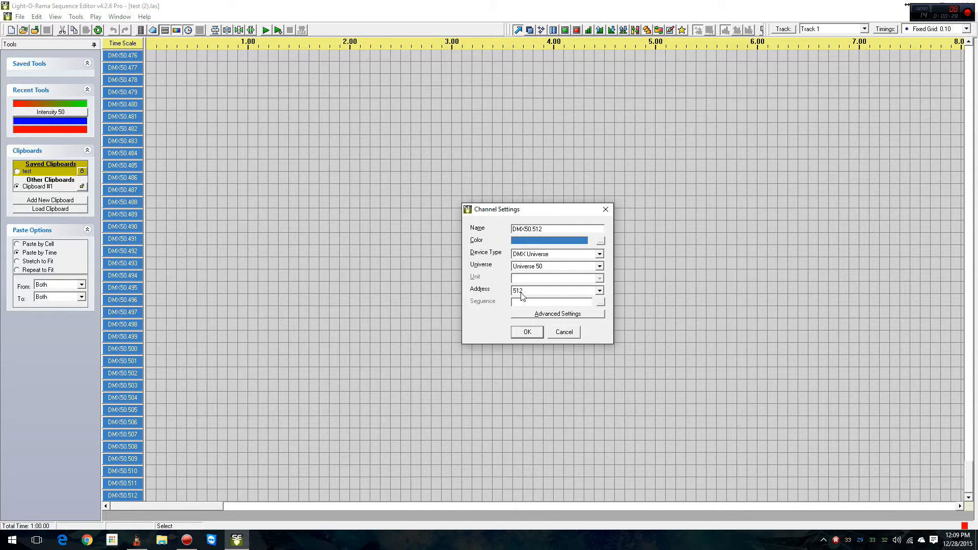
pyautogui.click(571, 334)
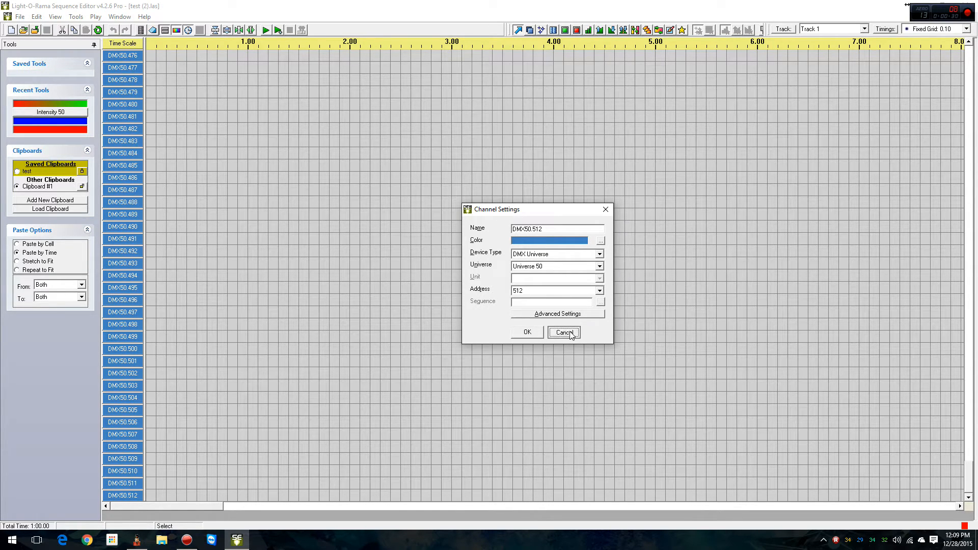
# Step: Switch to xLights and set the show directory to the Desktop folder "Storms xlights blank"
pyautogui.doubleClick(764, 7)
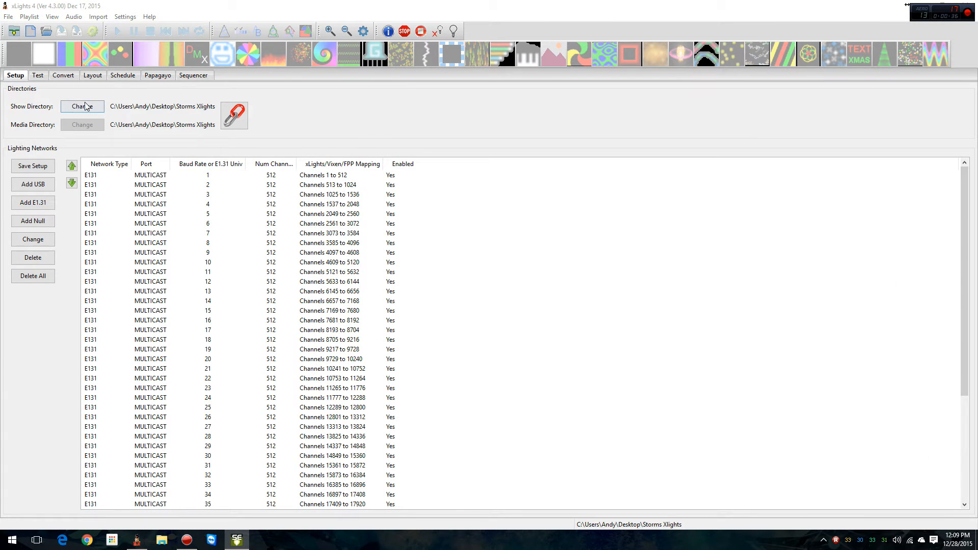
pyautogui.click(70, 101)
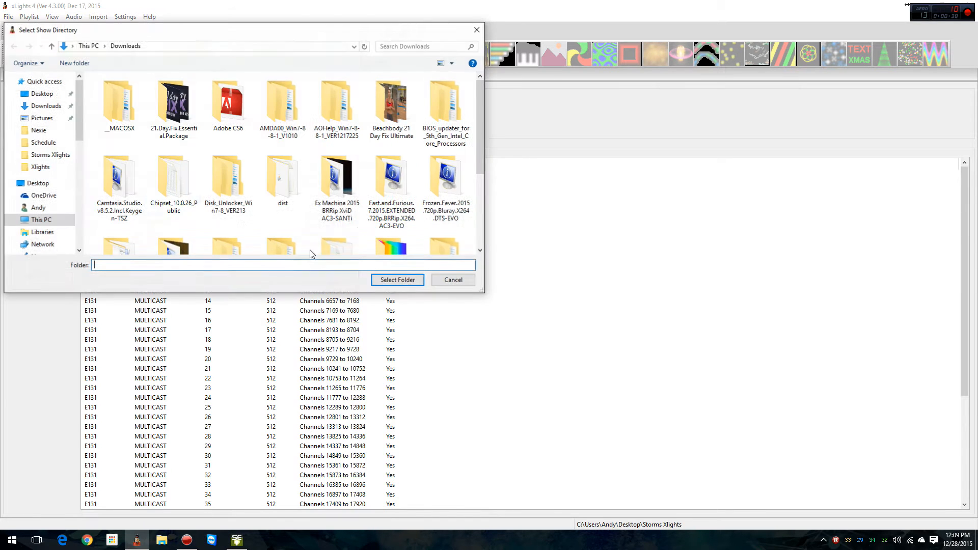
pyautogui.click(28, 95)
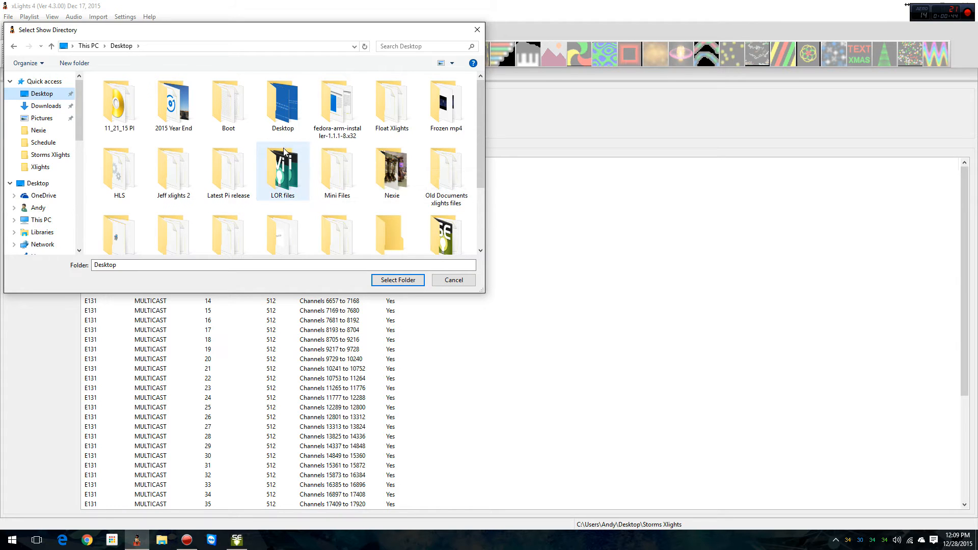
pyautogui.scroll(-3, 284, 148)
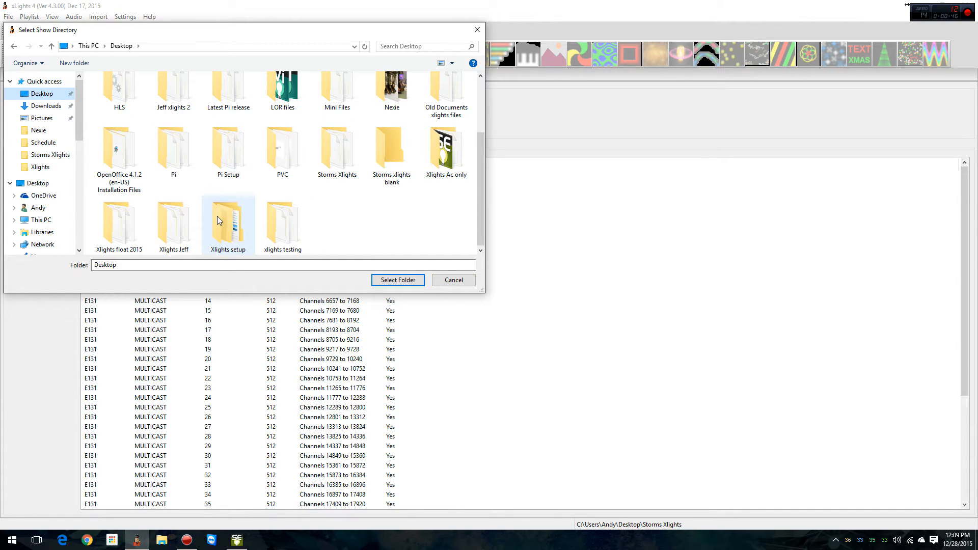
pyautogui.click(391, 168)
pyautogui.doubleClick(391, 168)
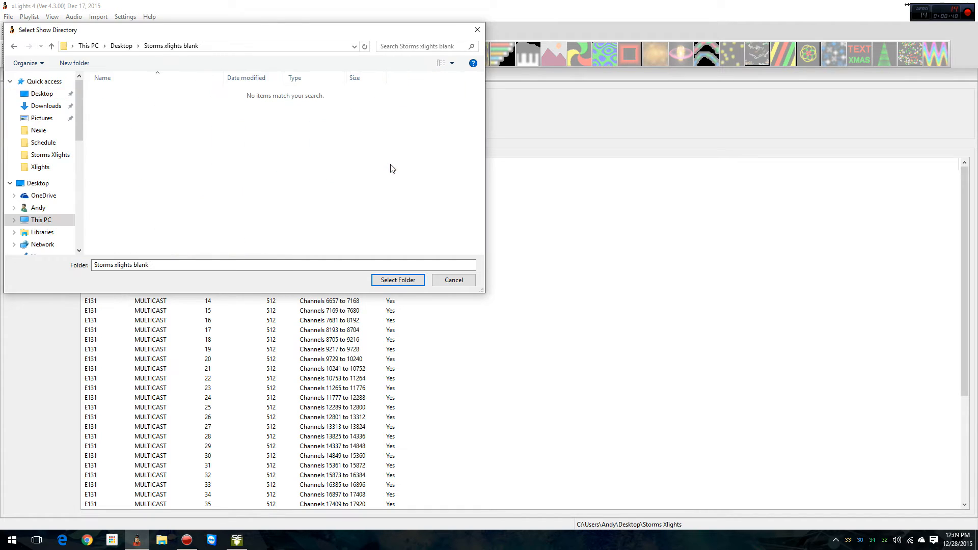
pyautogui.click(402, 280)
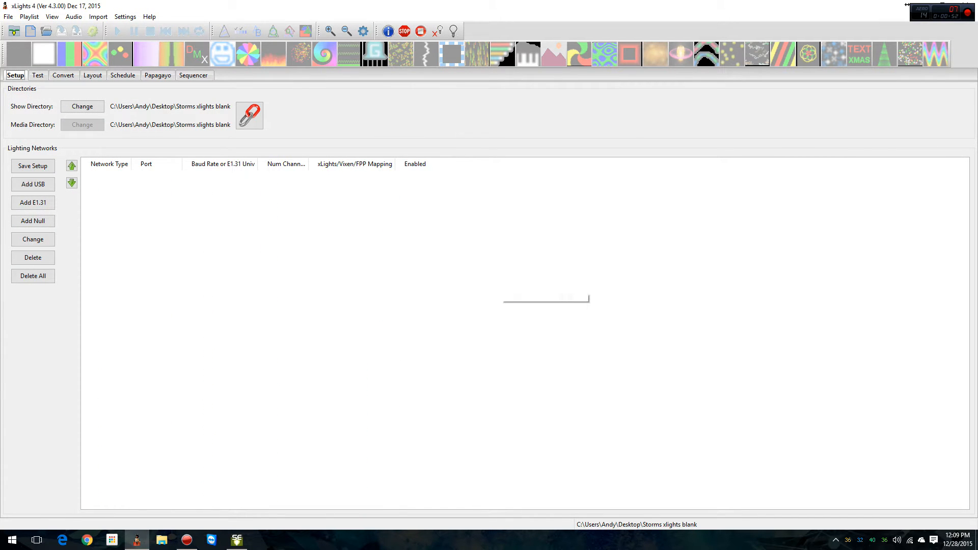
# Step: Add 51 multicast E1.31 universes of 512 channels each, starting at universe 1, and save the network setup
pyautogui.click(39, 206)
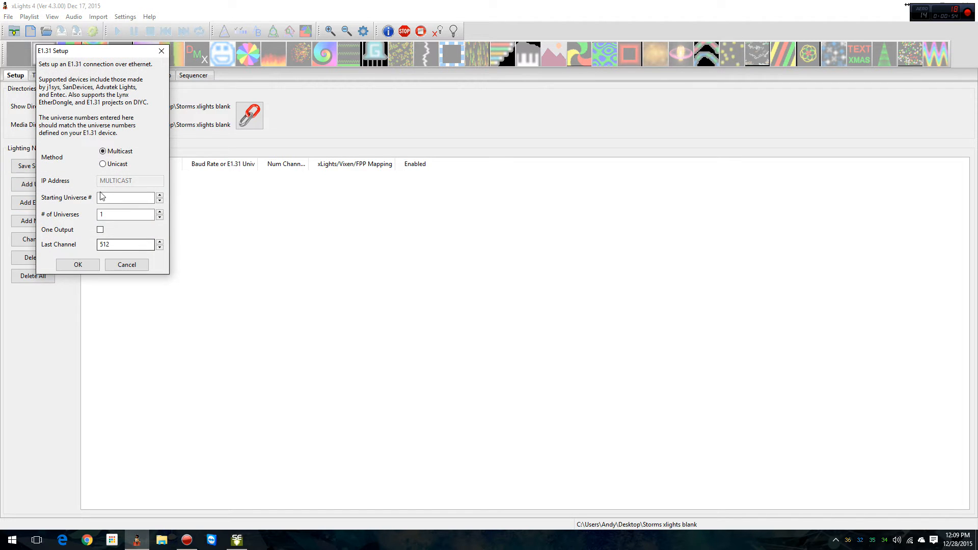
pyautogui.click(125, 215)
pyautogui.click(78, 264)
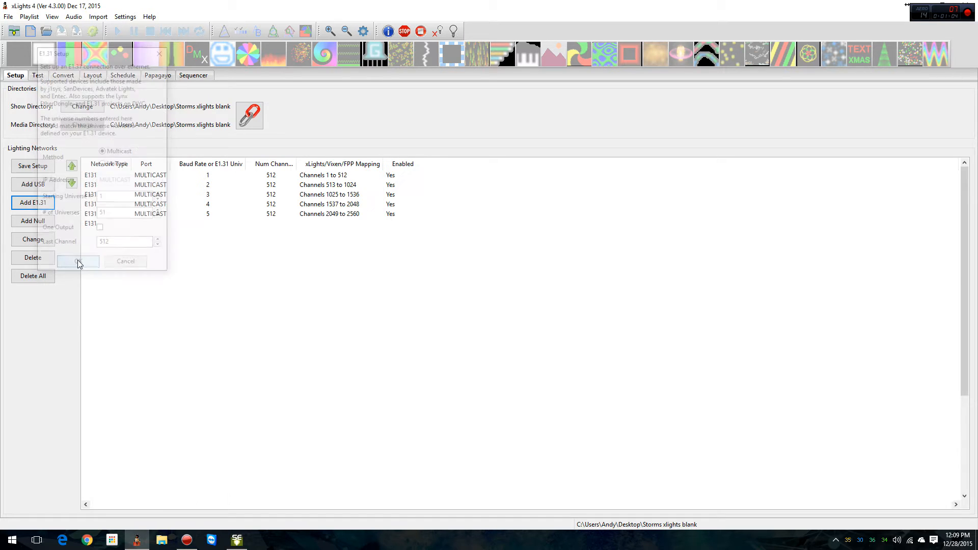
pyautogui.click(47, 169)
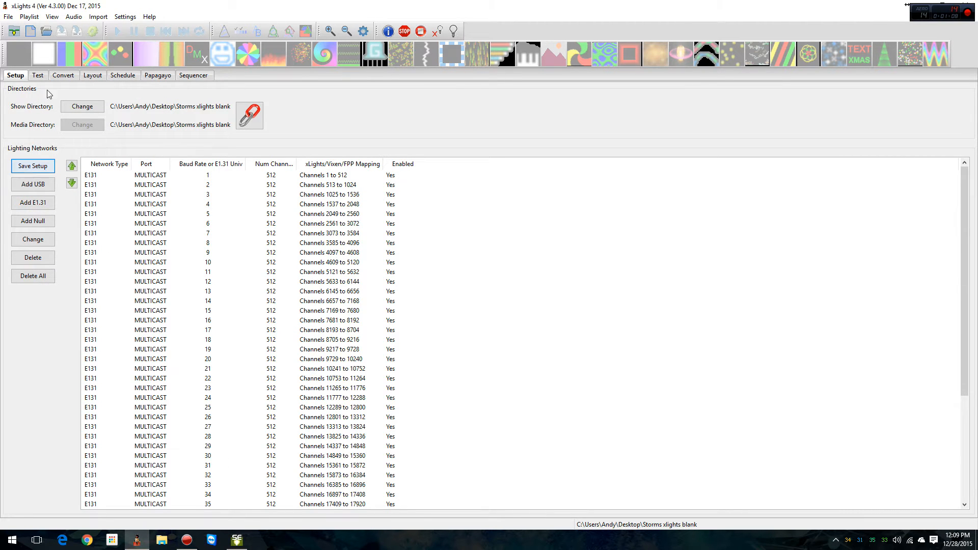
# Step: Start a new layout model named "test", displayed as Arches with string type Single Color Blue
pyautogui.click(93, 75)
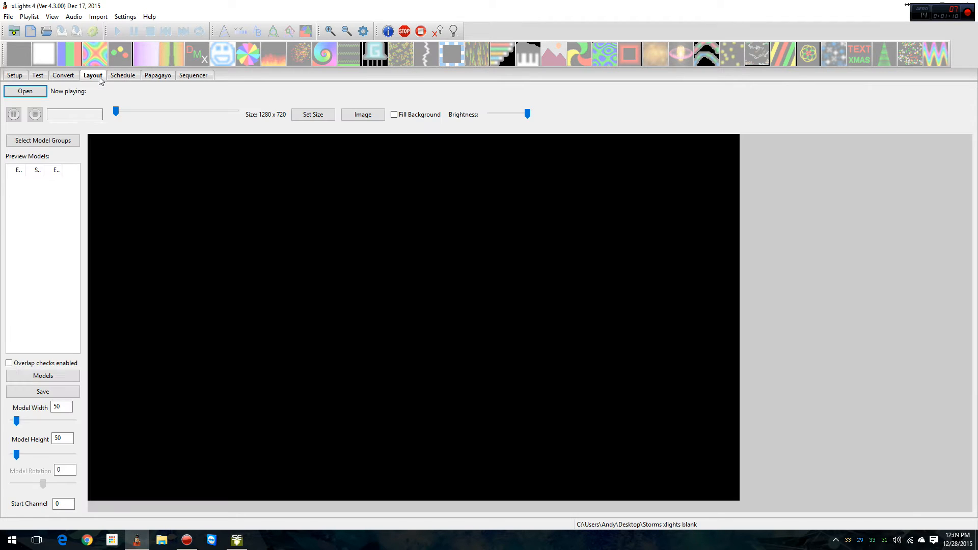
pyautogui.click(50, 376)
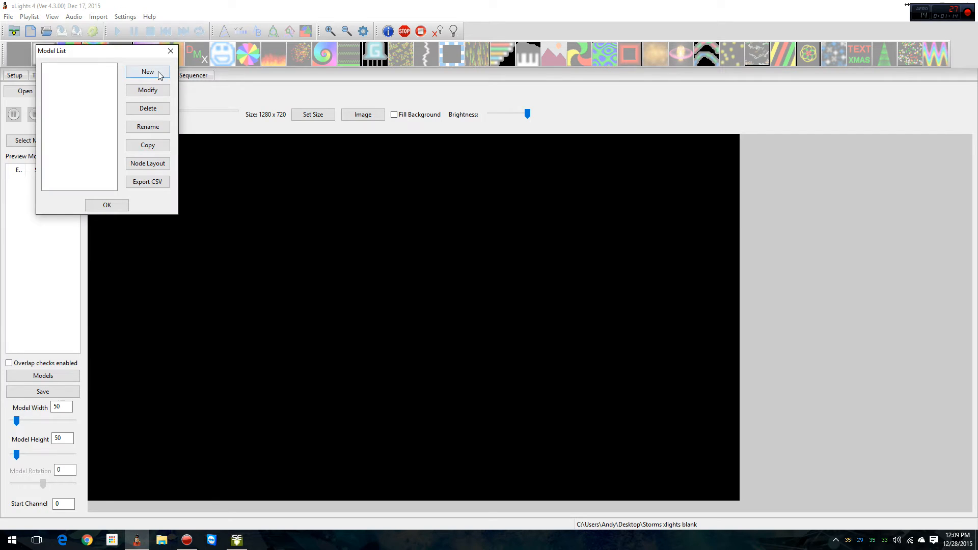
pyautogui.click(148, 72)
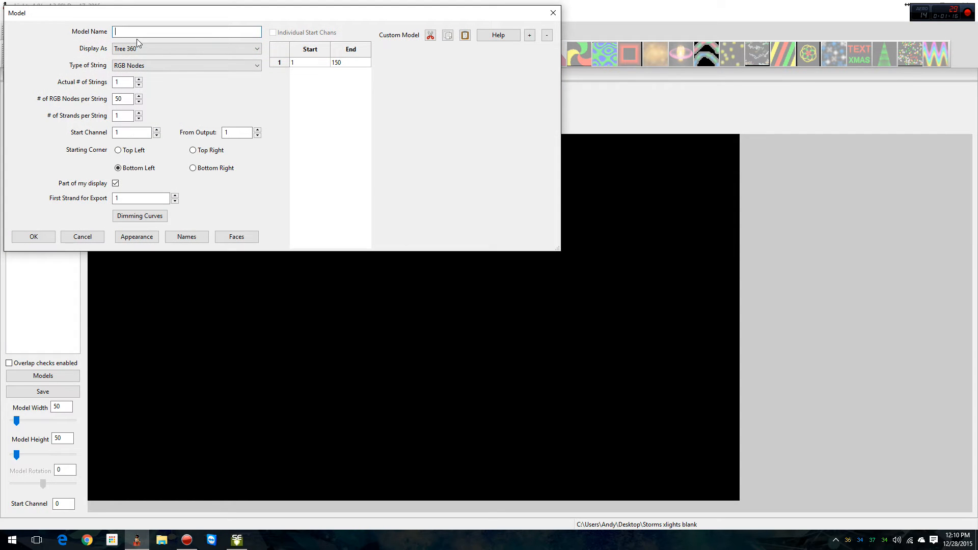
pyautogui.write('test')
pyautogui.click(166, 49)
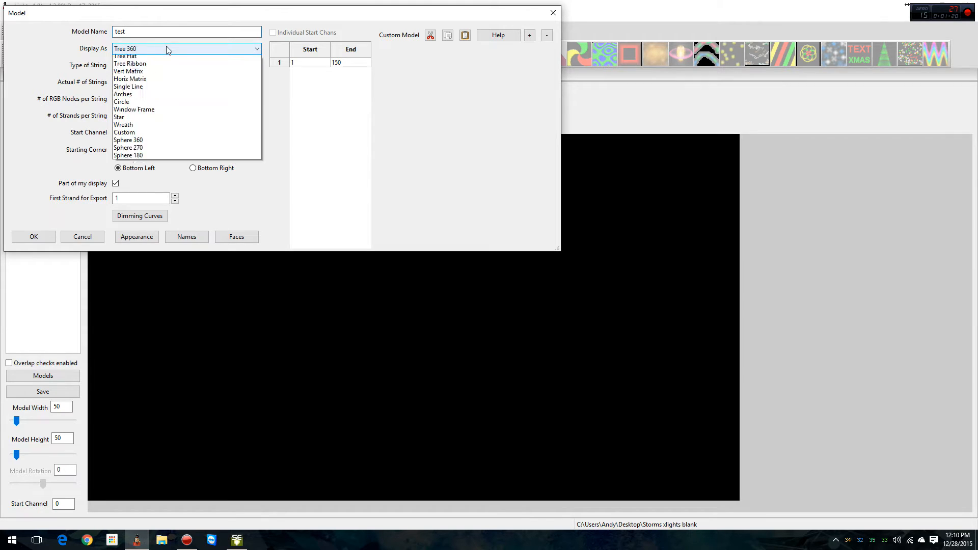
pyautogui.click(147, 127)
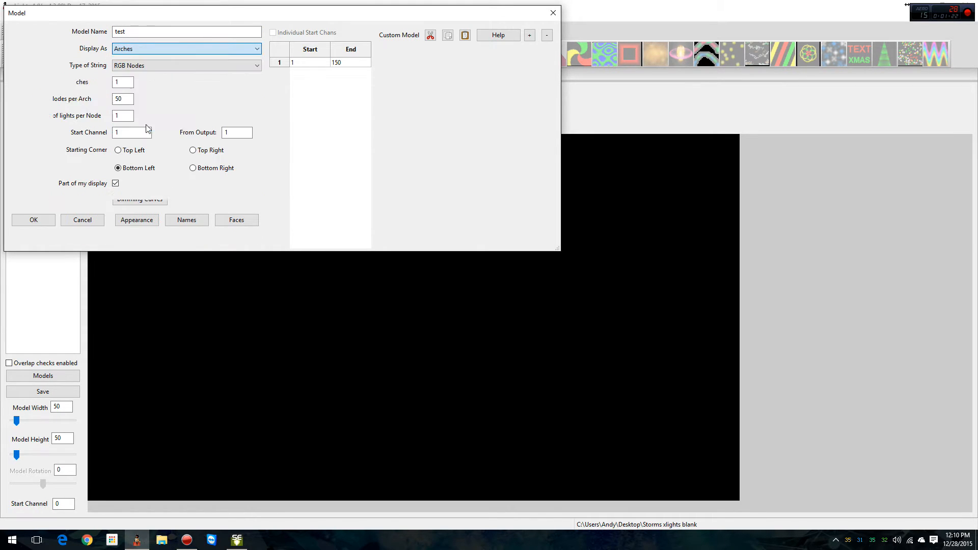
pyautogui.click(152, 63)
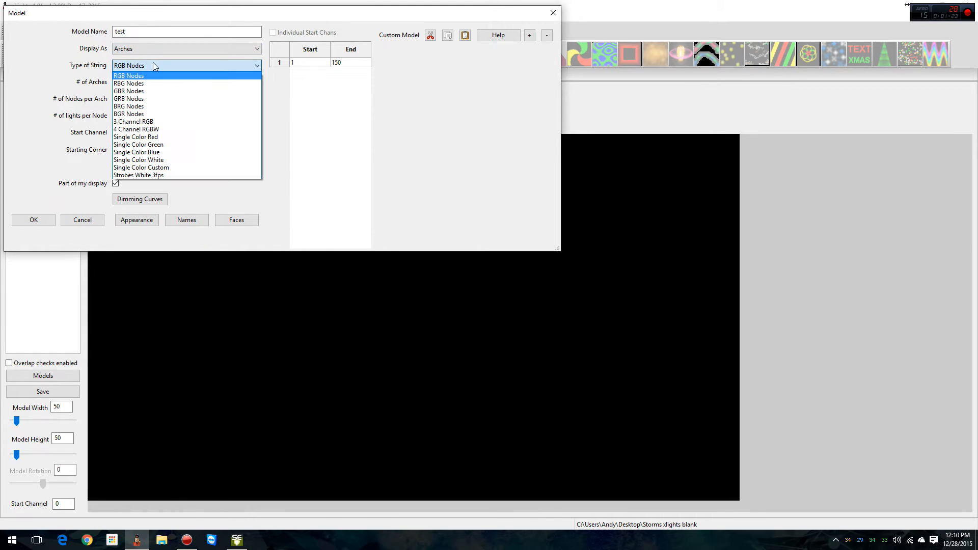
pyautogui.click(156, 152)
# Step: Give the model 4 arches, 100 segments per arch and 50 lights per segment, and finish creating it
pyautogui.hotkey('shift', 'Tab')
pyautogui.write('4')
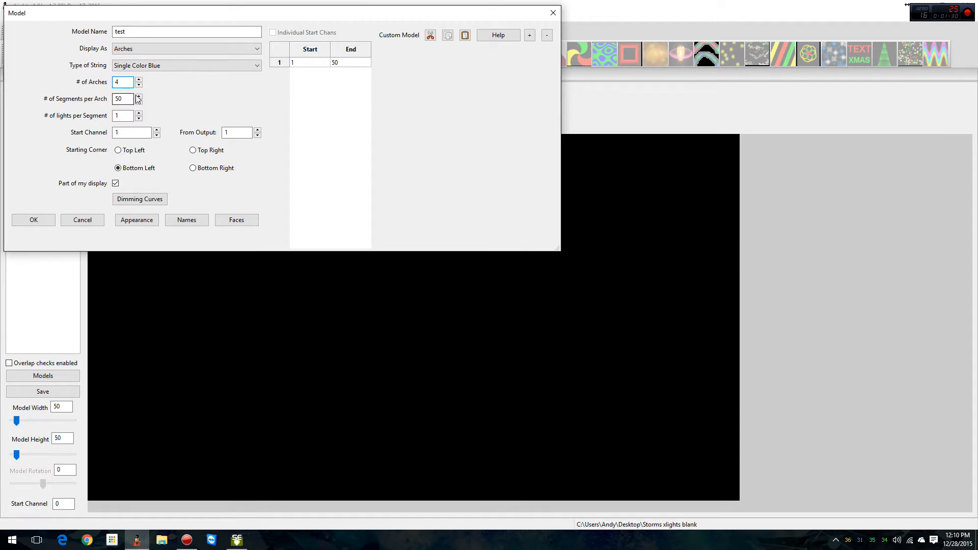
pyautogui.press('Tab')
pyautogui.write('100')
pyautogui.press('Tab')
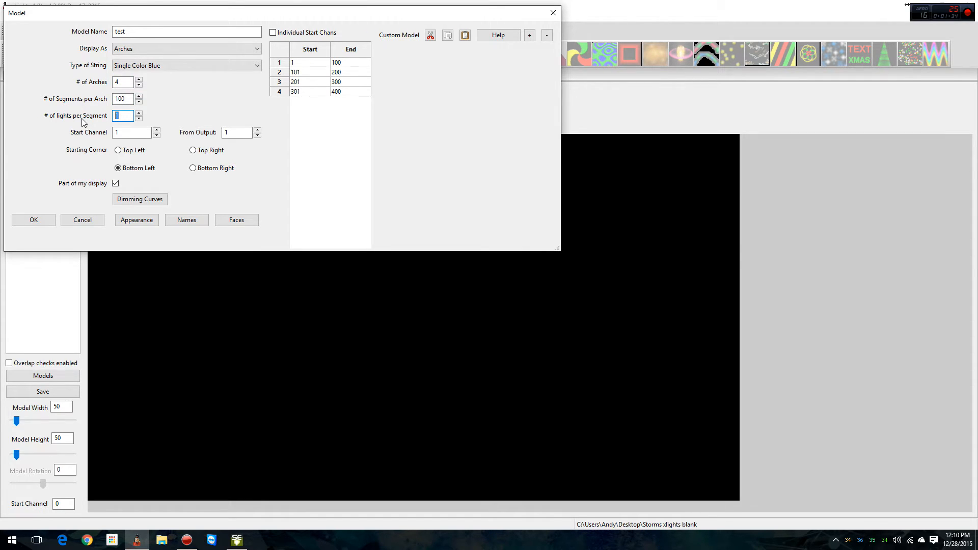
pyautogui.write('50')
pyautogui.press('Tab')
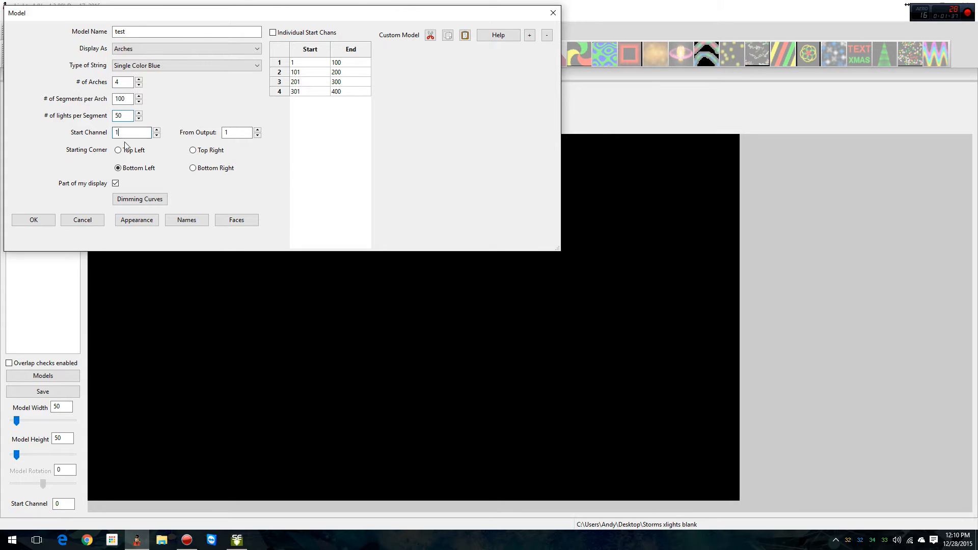
pyautogui.click(49, 222)
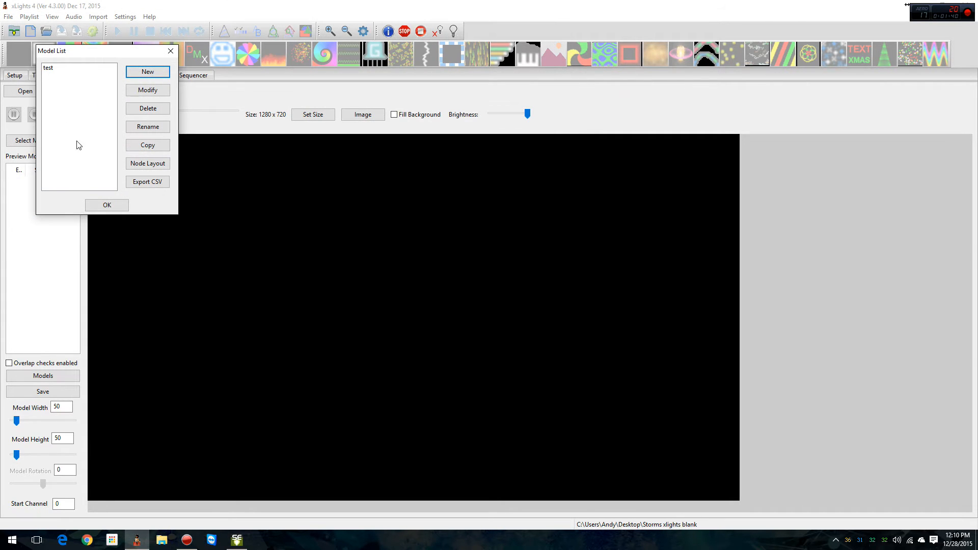
pyautogui.click(106, 204)
# Step: Set the test model's start channel to 25089, the first channel of universe 50, and save the layout
pyautogui.click(15, 76)
pyautogui.scroll(-6, 287, 345)
pyautogui.click(221, 499)
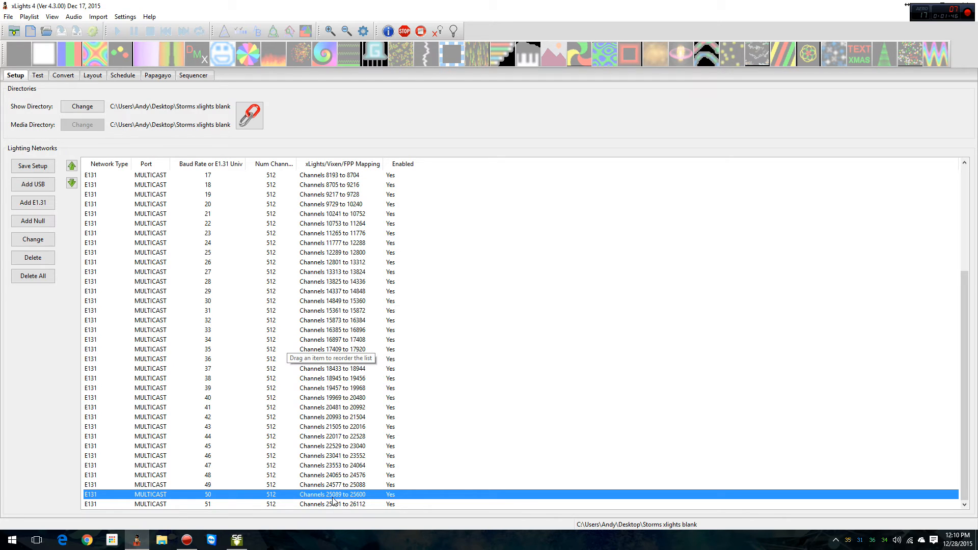
pyautogui.click(93, 76)
pyautogui.click(397, 260)
pyautogui.rightClick(404, 279)
pyautogui.click(438, 283)
pyautogui.moveTo(339, 268); pyautogui.dragTo(309, 268)
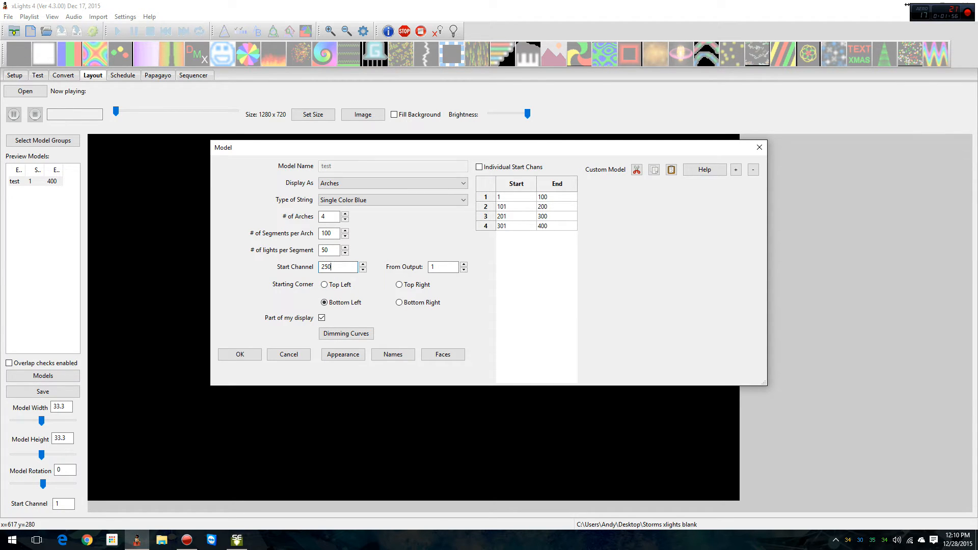
pyautogui.click(248, 353)
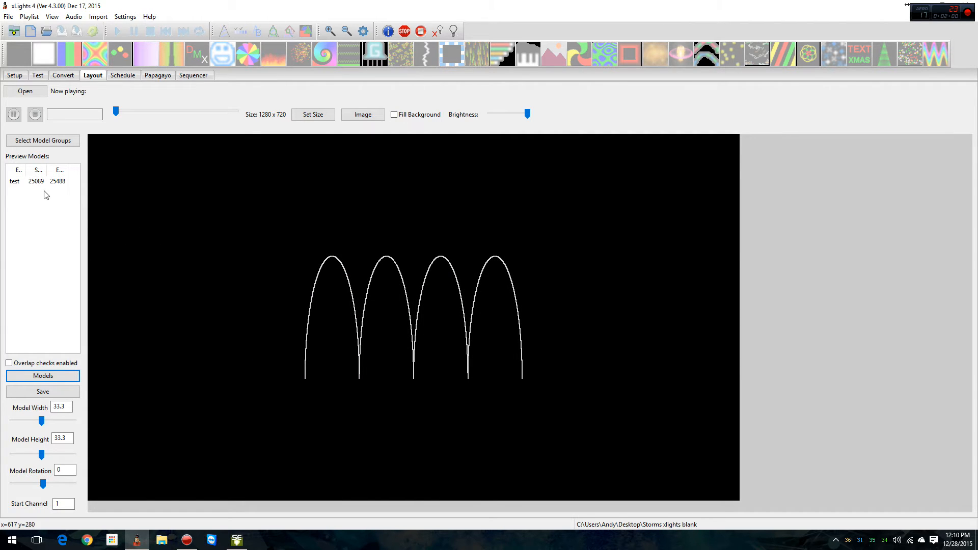
pyautogui.click(43, 392)
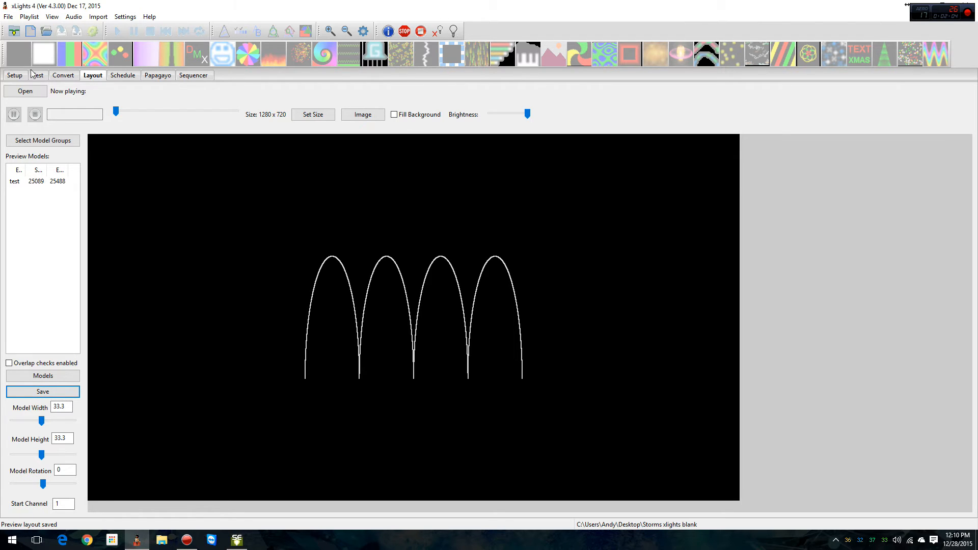
# Step: In the file converter, enable all channels off at end and the verbose channel map, and disable mapping LMS channels with no network
pyautogui.click(15, 75)
pyautogui.click(65, 76)
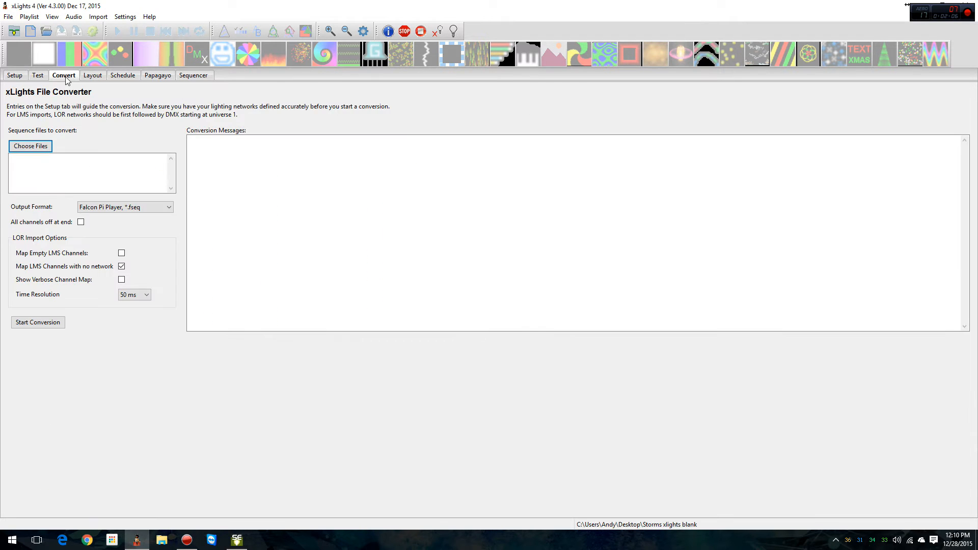
pyautogui.click(81, 223)
pyautogui.click(121, 266)
# Step: Start a new sequence with a frame rate of 20fps (50ms)
pyautogui.click(8, 17)
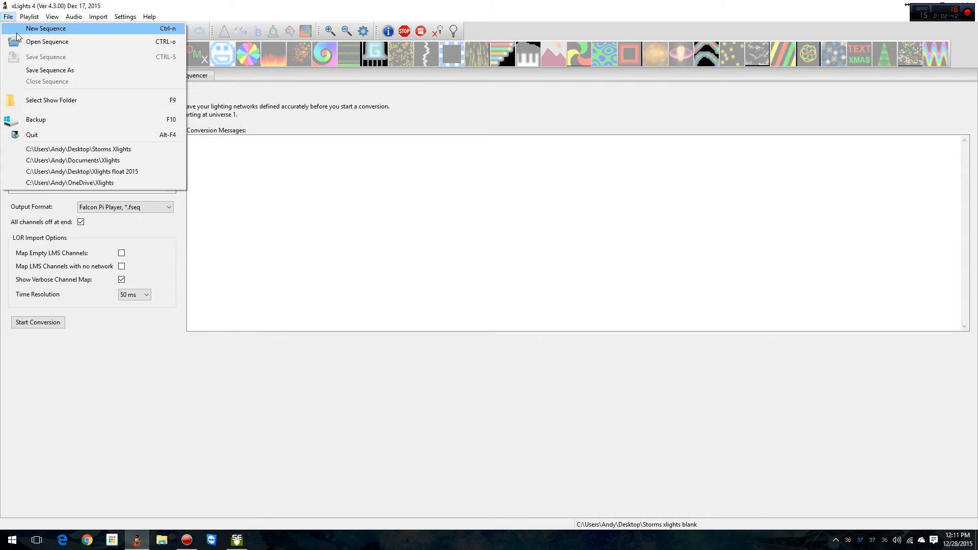
pyautogui.click(31, 26)
pyautogui.click(157, 173)
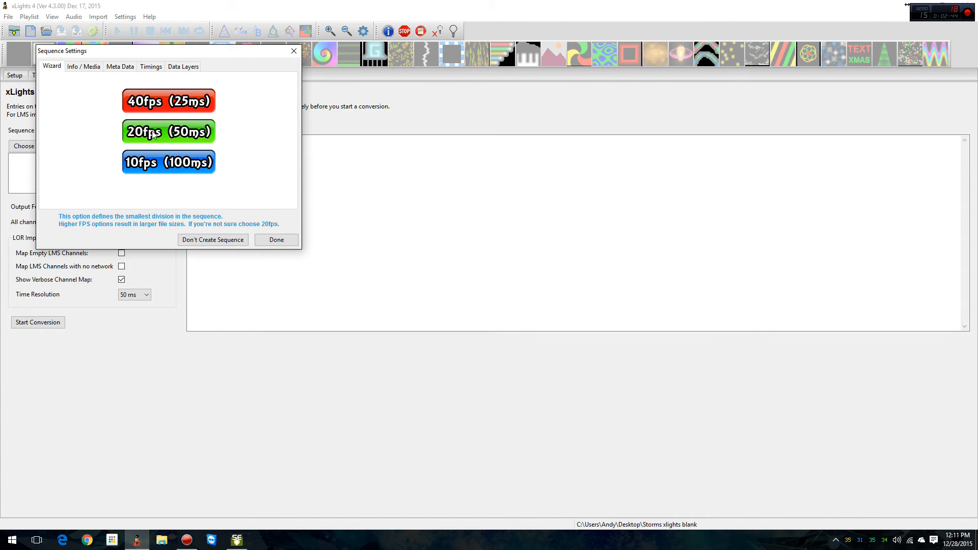
pyautogui.click(153, 132)
# Step: Import test (2).las from the Downloads folder as a LOR data layer, with all channels off at end enabled
pyautogui.click(132, 118)
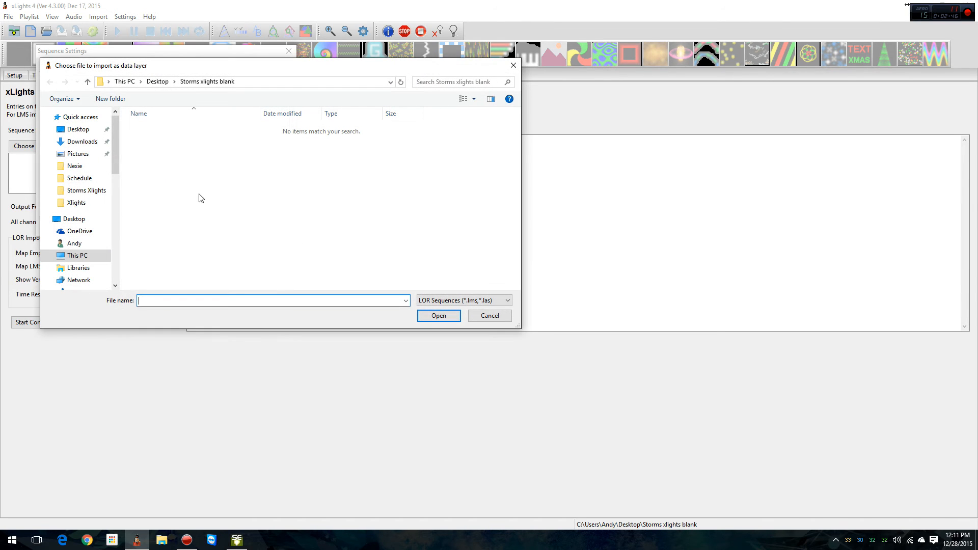
pyautogui.click(81, 141)
pyautogui.scroll(-5, 361, 232)
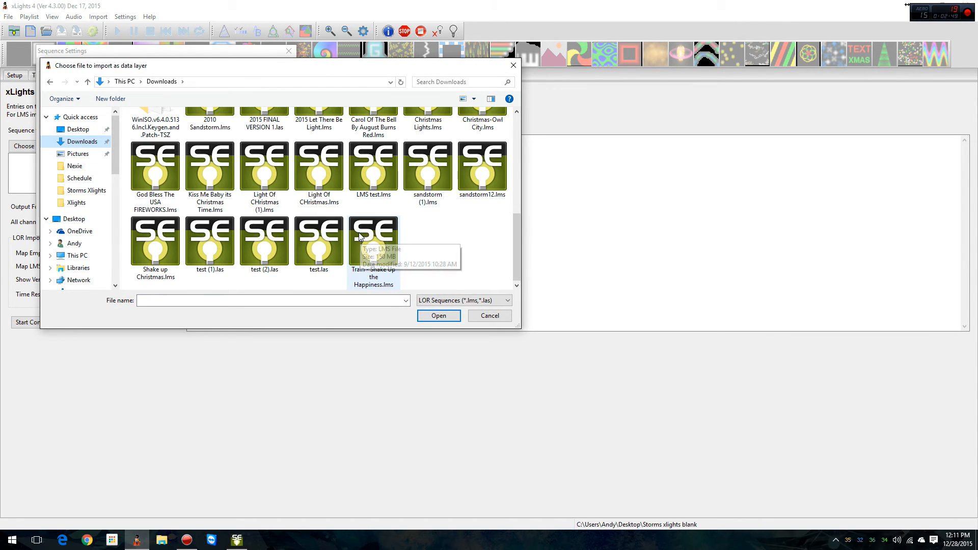
pyautogui.doubleClick(276, 252)
pyautogui.click(184, 103)
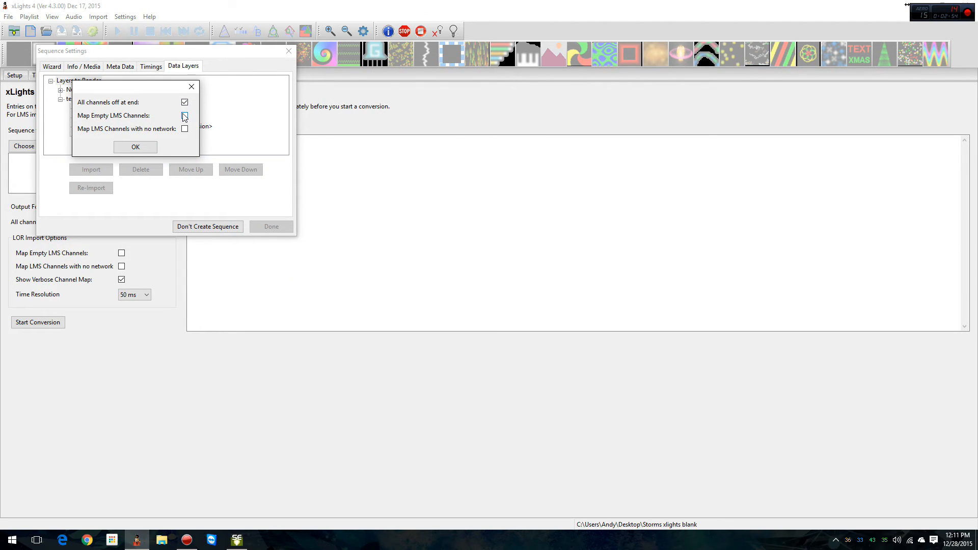
pyautogui.click(135, 148)
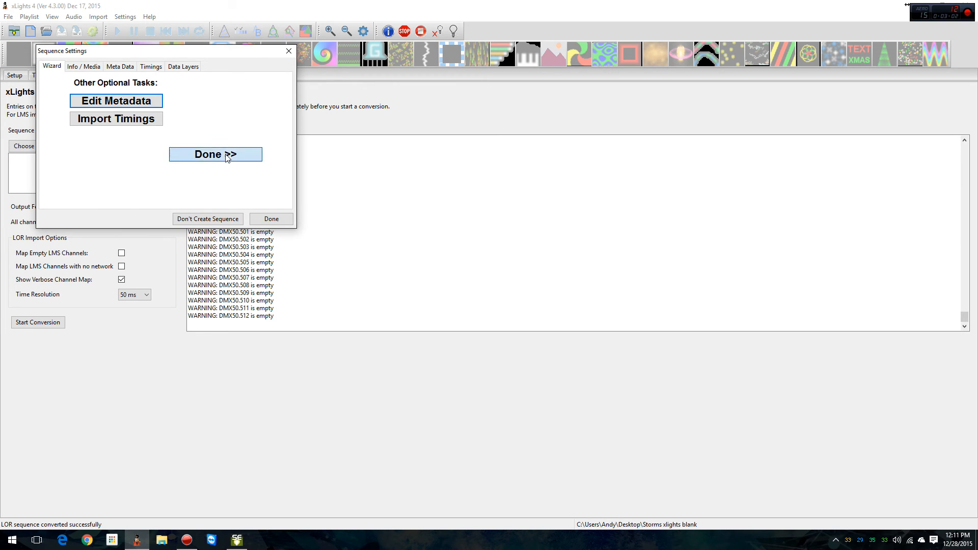
# Step: Finish the sequence setup and review the conversion messages for the DMX50 channels
pyautogui.click(215, 155)
pyautogui.scroll(20, 450, 262)
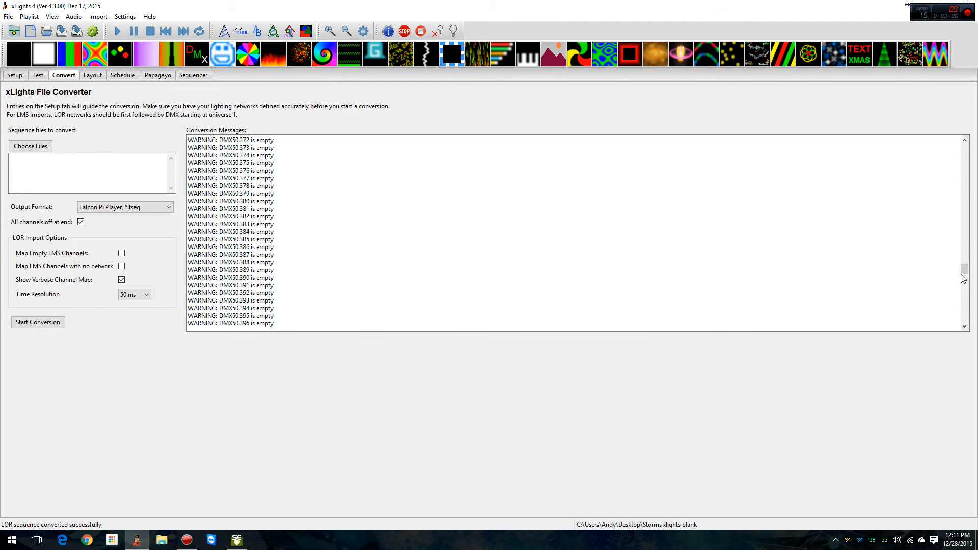
pyautogui.moveTo(963, 266); pyautogui.dragTo(966, 322)
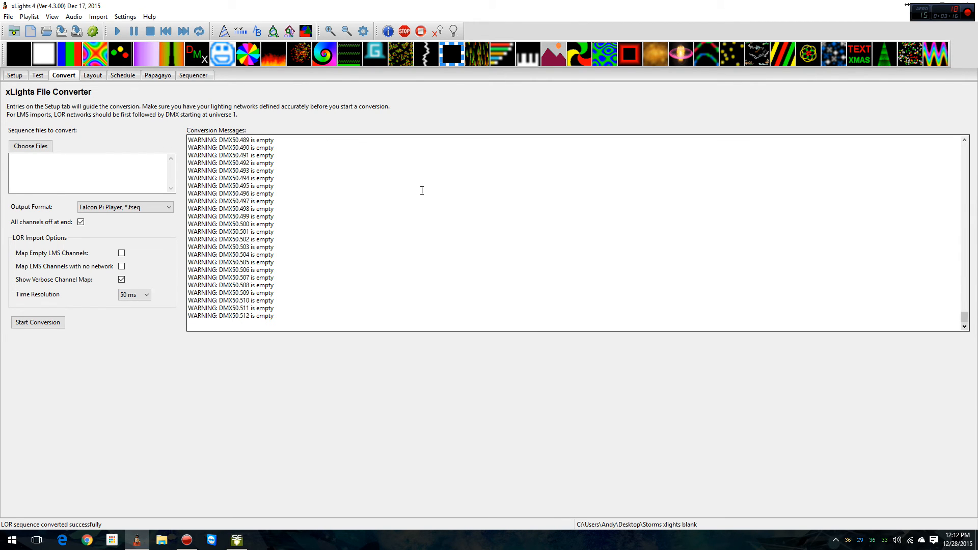
# Step: Add the test model to the sequencer's display elements below New Timing
pyautogui.click(194, 75)
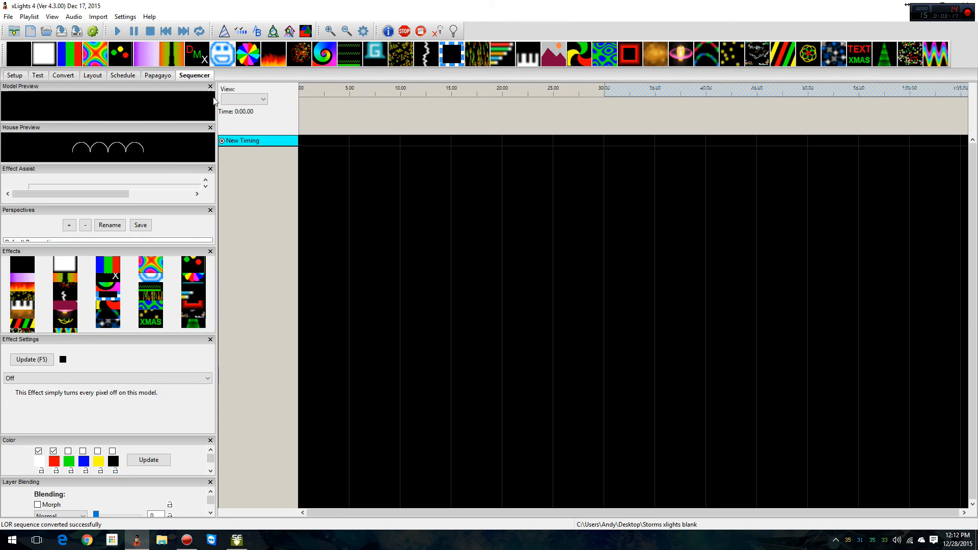
pyautogui.rightClick(258, 144)
pyautogui.click(304, 214)
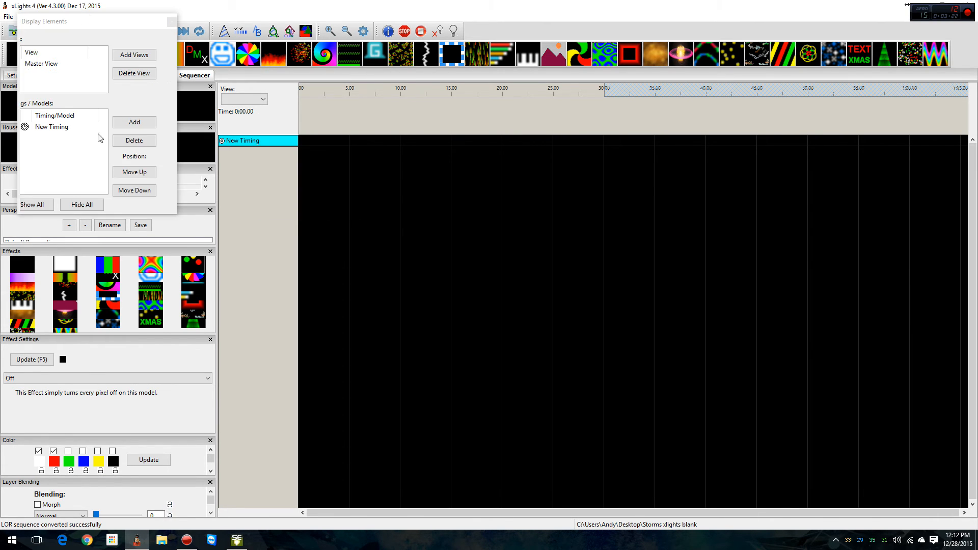
pyautogui.click(134, 123)
pyautogui.click(63, 104)
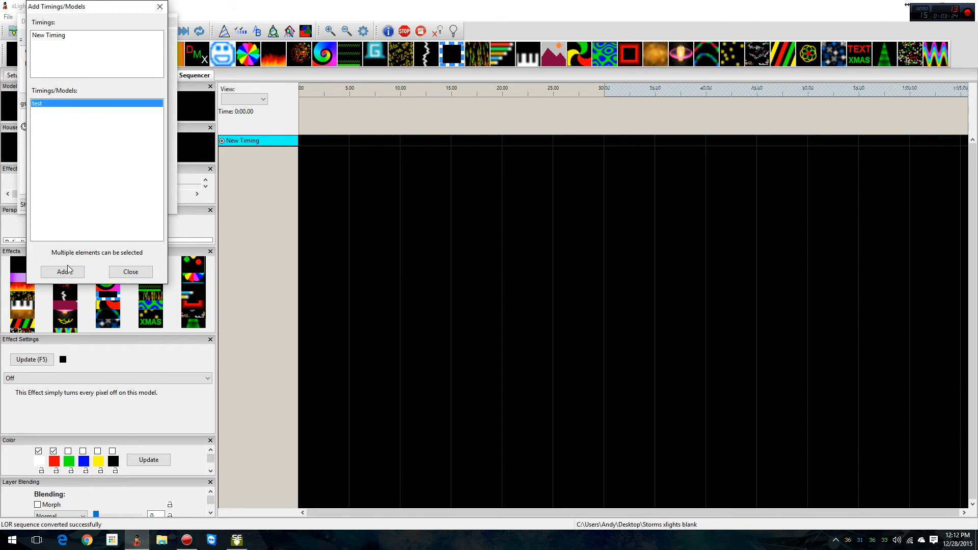
pyautogui.click(63, 272)
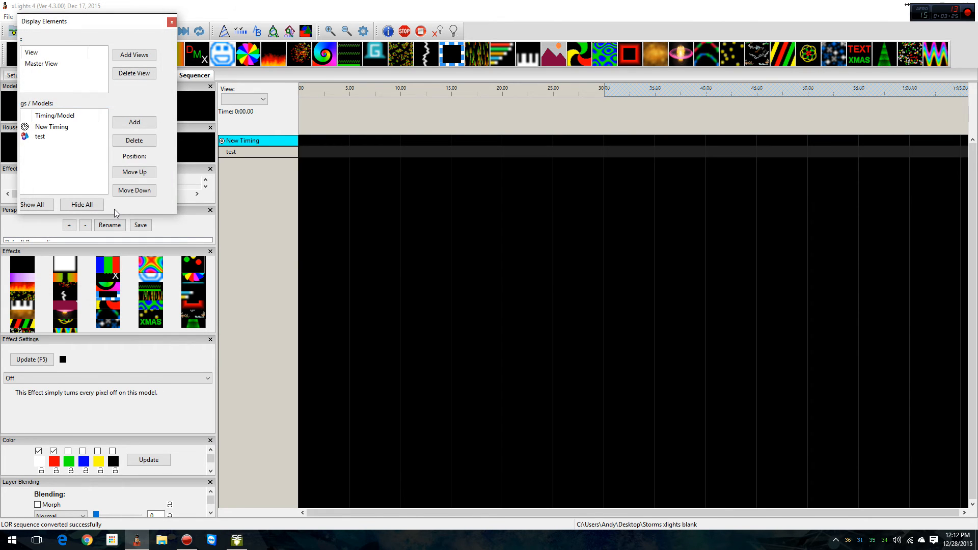
pyautogui.click(172, 22)
# Step: Expand the test model down to Strand 1's nodes and render the whole sequence to show the imported data
pyautogui.doubleClick(262, 150)
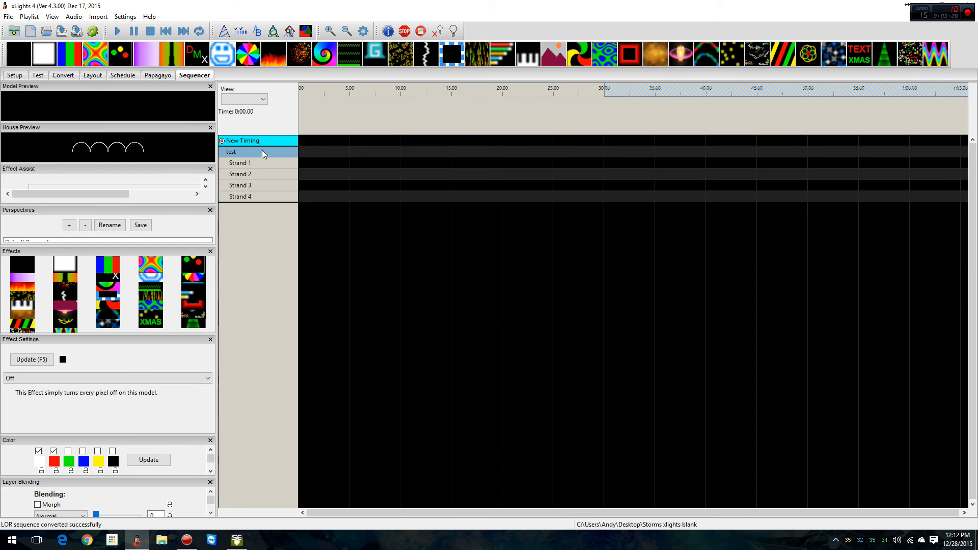
pyautogui.doubleClick(259, 162)
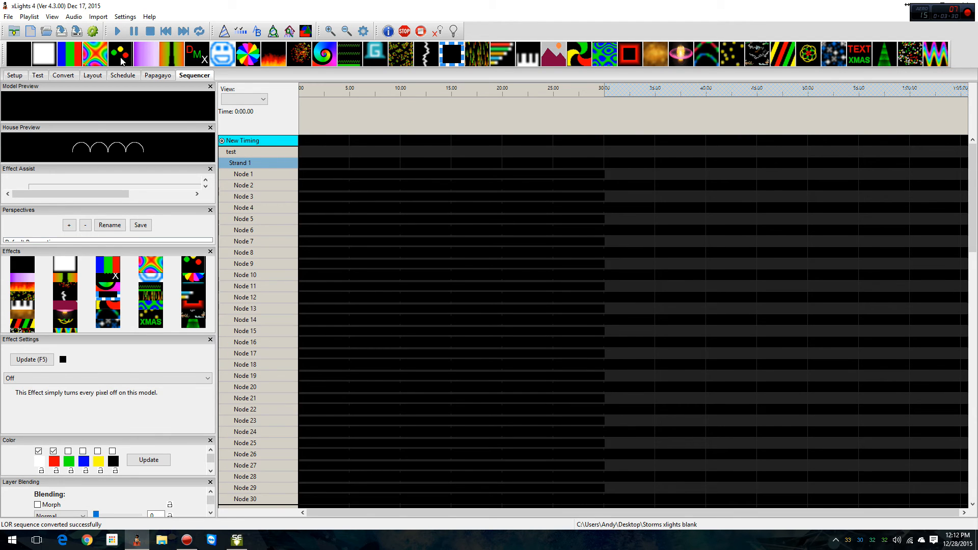
pyautogui.click(93, 32)
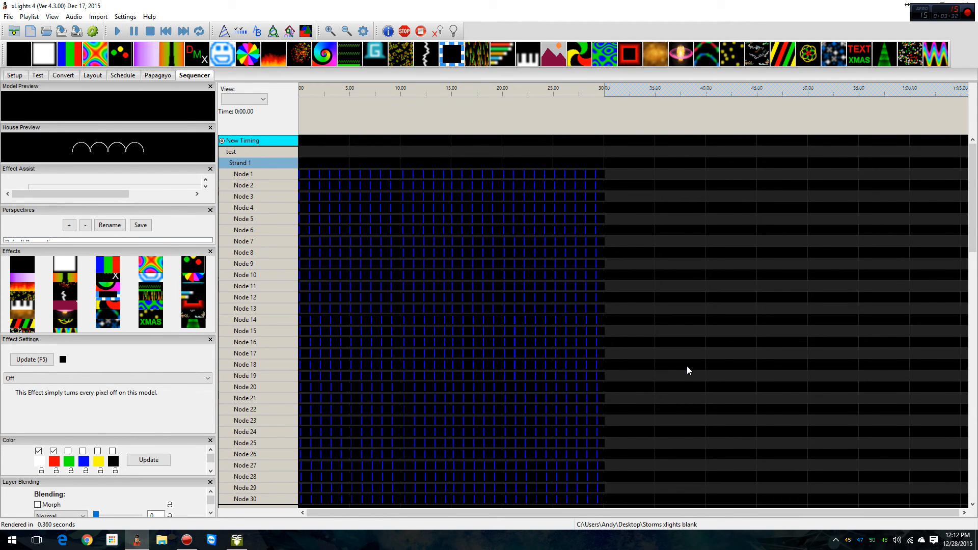
pyautogui.click(330, 30)
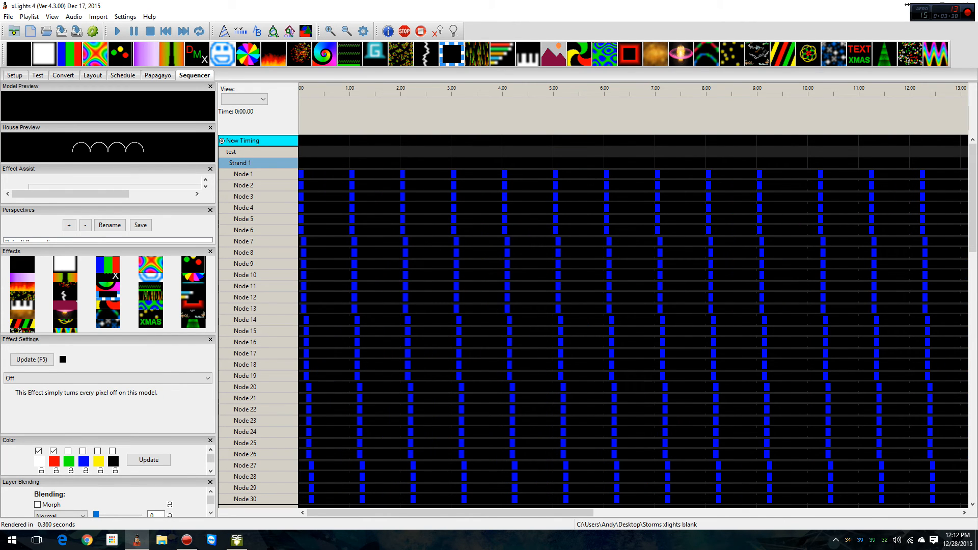
# Step: Switch to the Light-O-Rama Sequence Editor and examine the DMX50 channels of test (2).las alongside the Strand 1 nodes
pyautogui.hotkey('alt', 'Tab')
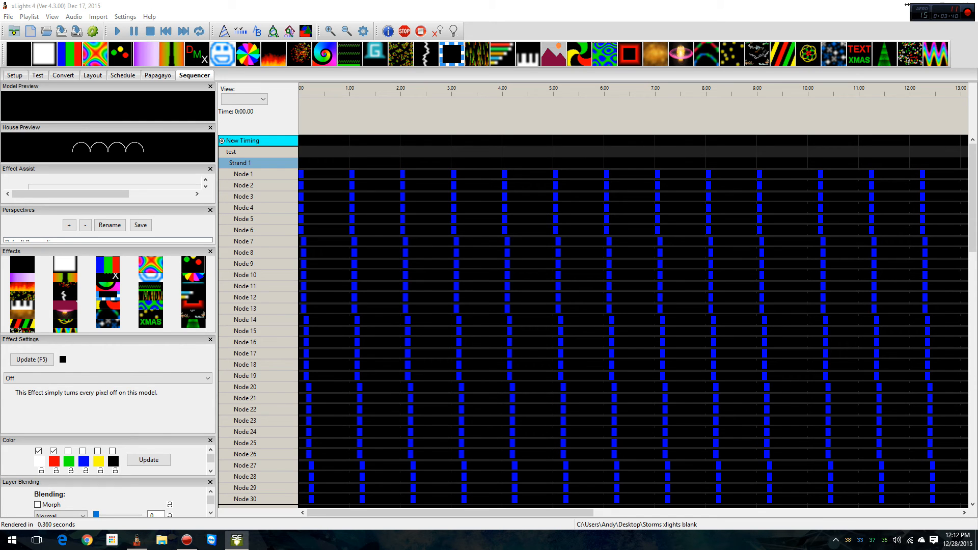
pyautogui.moveTo(977, 134); pyautogui.dragTo(784, 64)
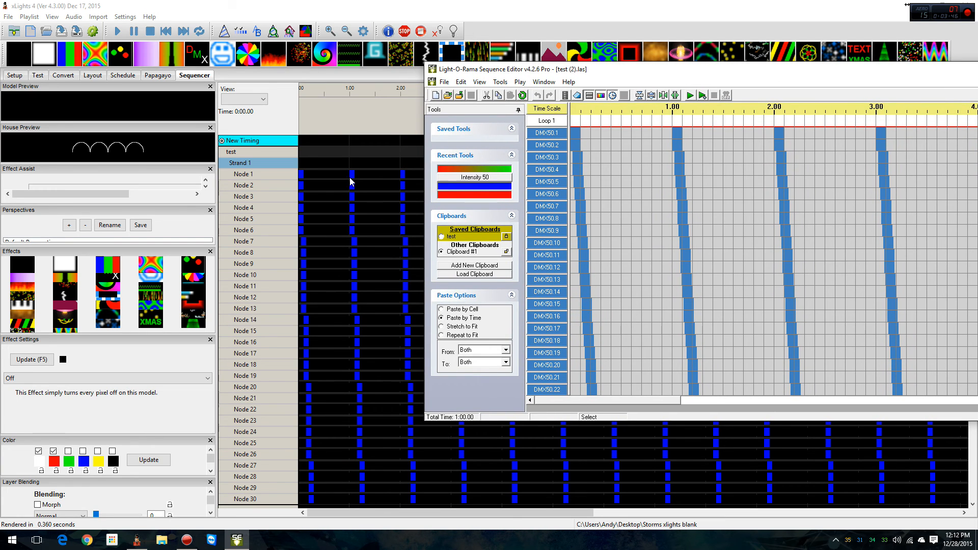
pyautogui.scroll(-2, 690, 235)
pyautogui.scroll(-15, 690, 235)
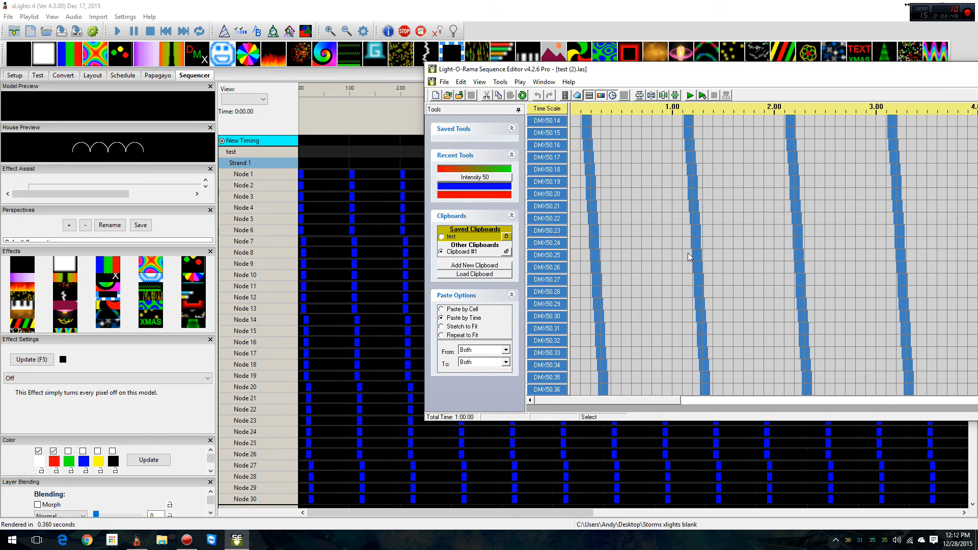
pyautogui.scroll(-16, 693, 252)
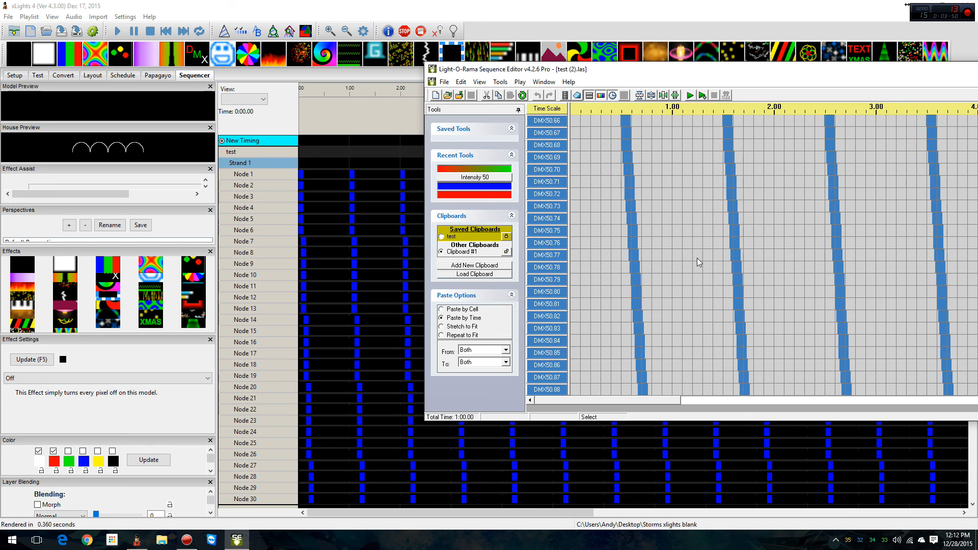
pyautogui.scroll(-4, 744, 299)
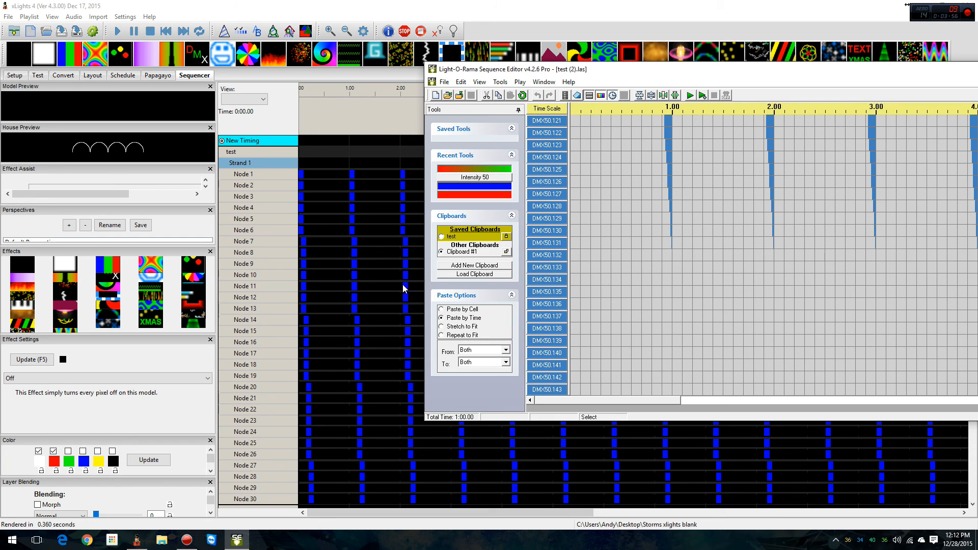
# Step: Expand Strand 2 in the xLights sequencer and examine where the imported effects end among its nodes
pyautogui.scroll(-15, 404, 288)
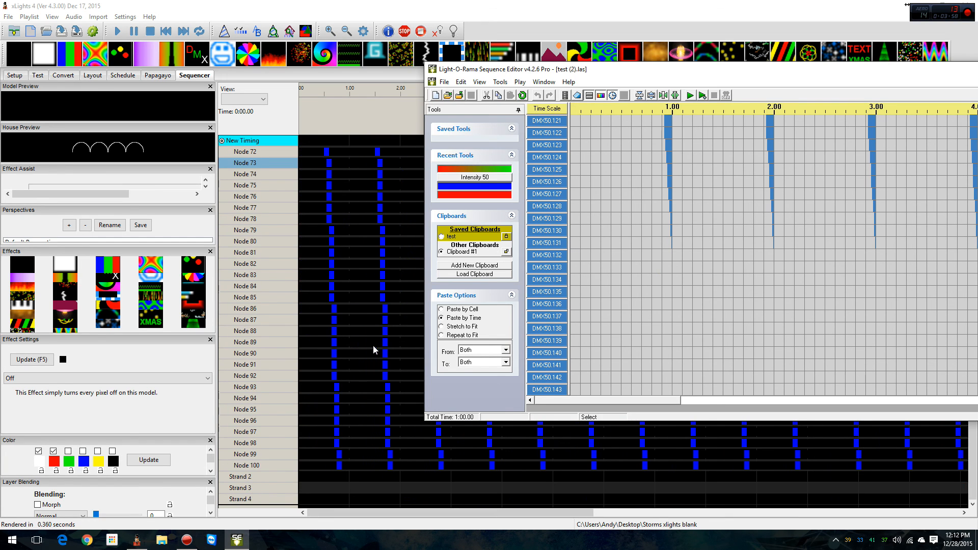
pyautogui.doubleClick(264, 476)
pyautogui.scroll(-7, 350, 405)
pyautogui.scroll(-4, 354, 395)
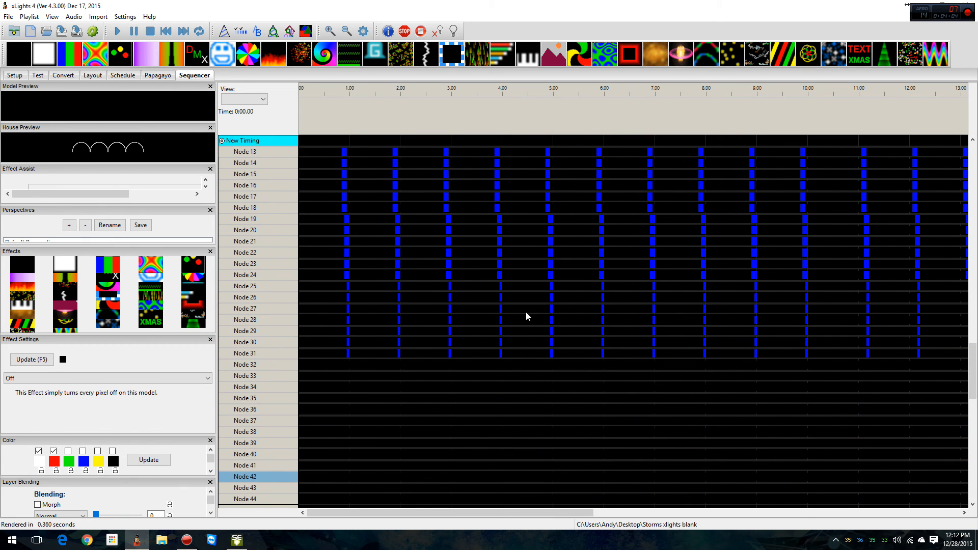
# Step: Compare the last lit DMX50 channels in the Light-O-Rama Sequence Editor with Strand 2's nodes, and return to xLights
pyautogui.hotkey('alt', 'Tab')
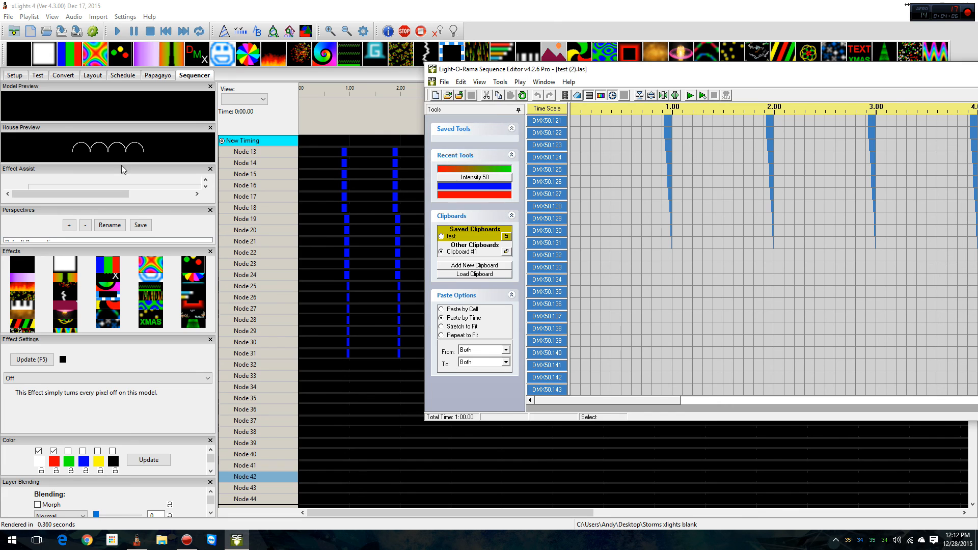
pyautogui.moveTo(793, 74); pyautogui.dragTo(836, 160)
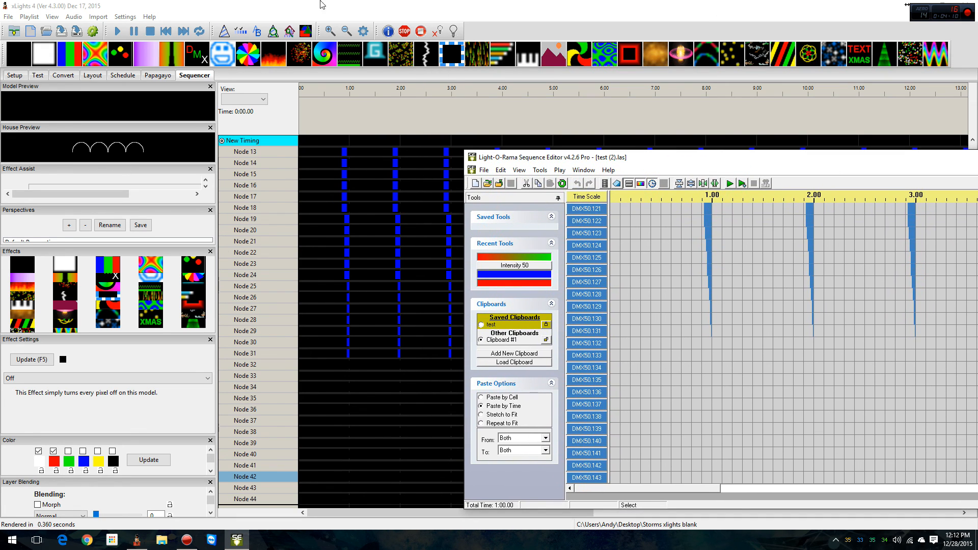
pyautogui.click(267, 5)
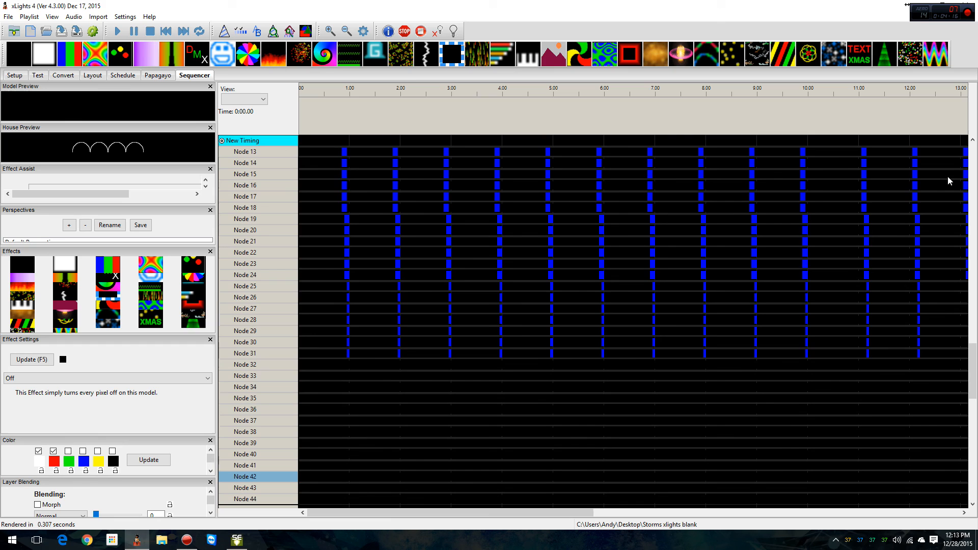
pyautogui.click(968, 12)
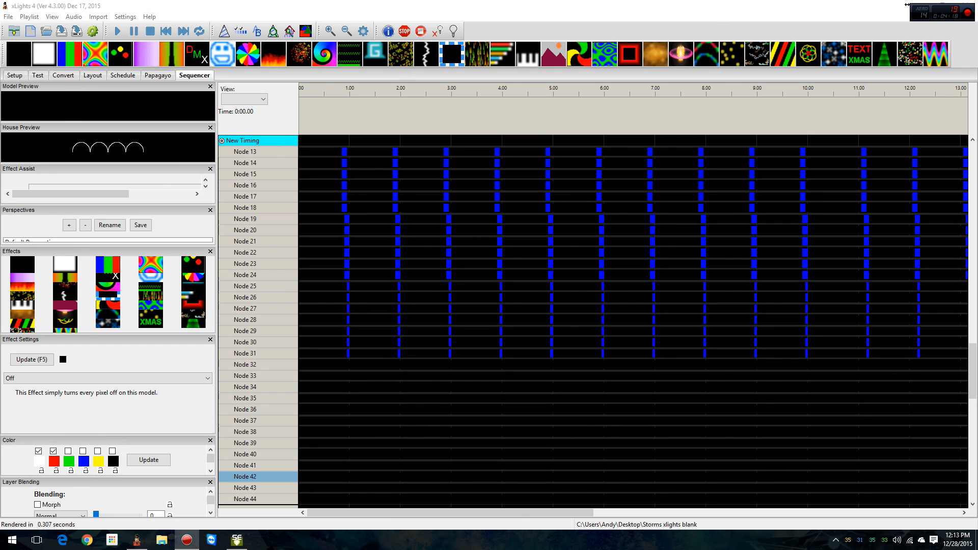